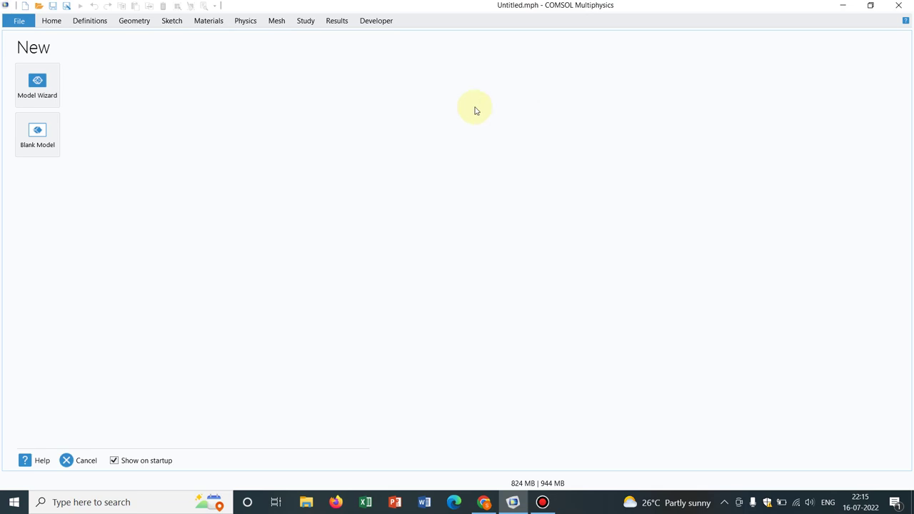
Step: Create a blank 2D model without physics, discarding changes to the previous untitled file
click(40, 79)
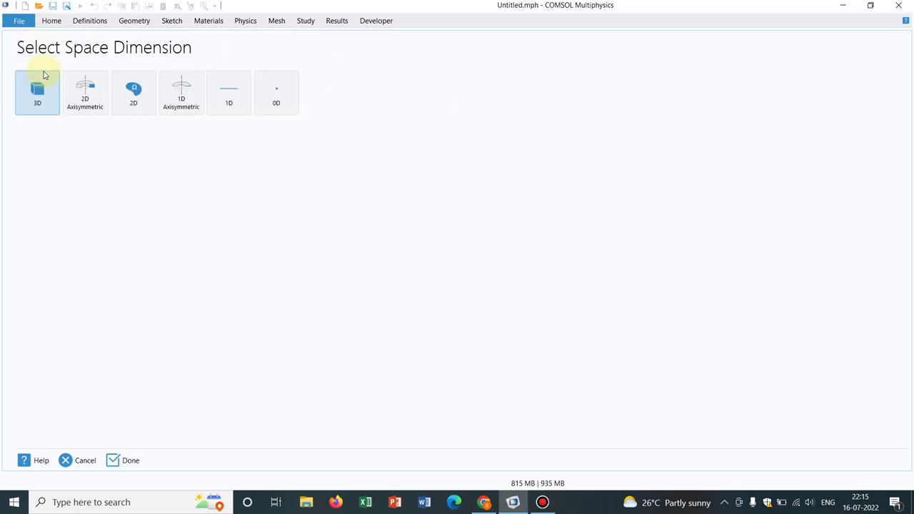
click(137, 87)
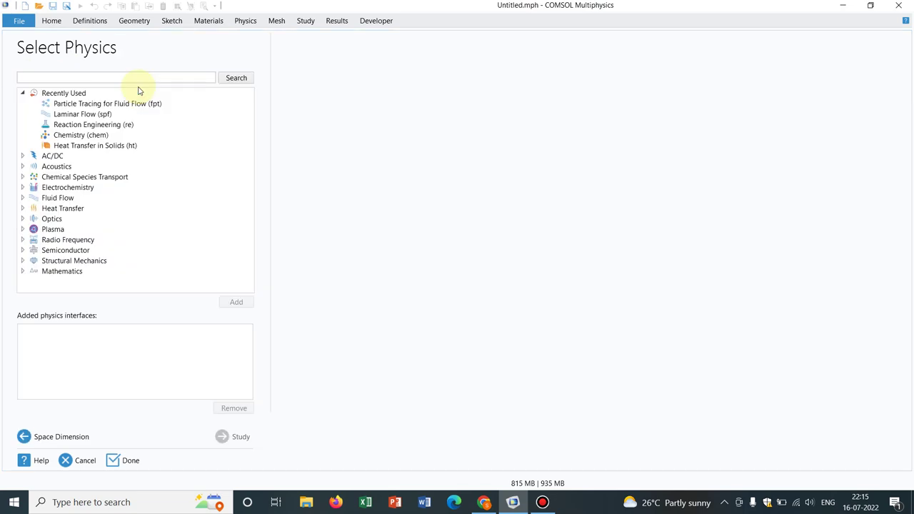
click(136, 458)
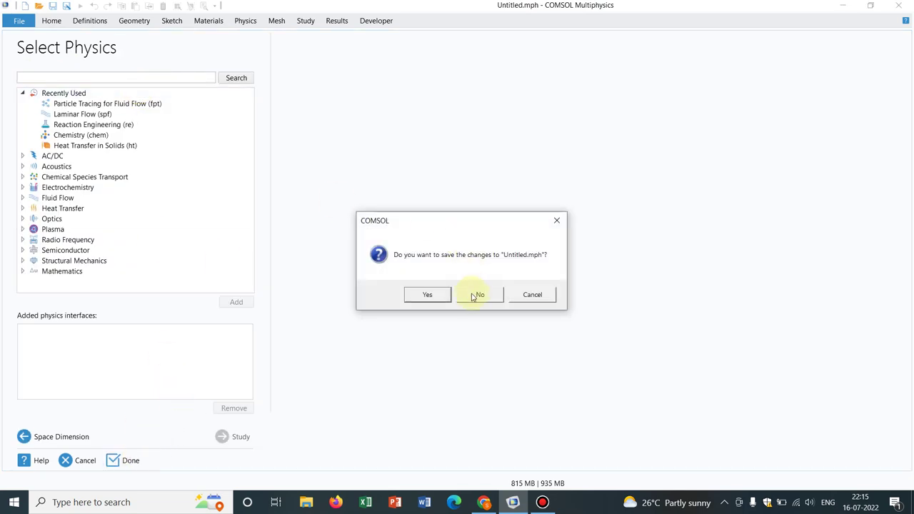
click(474, 293)
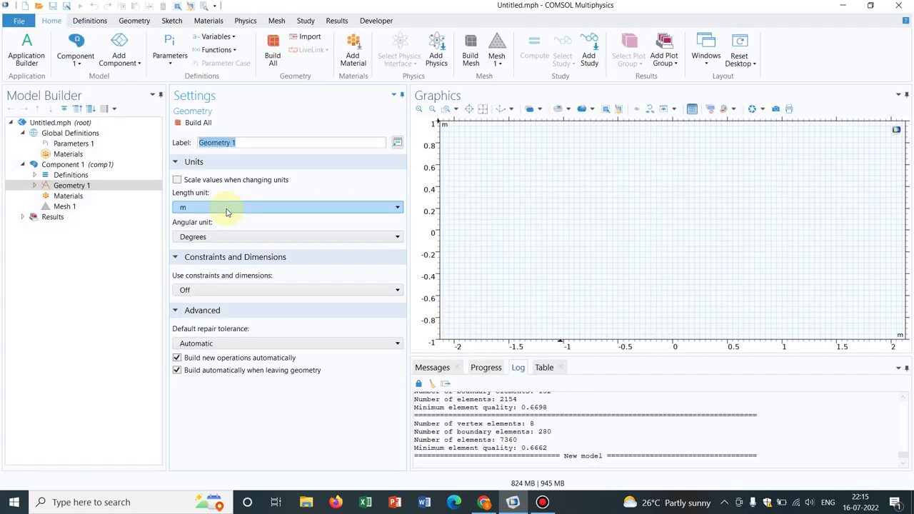
Step: Add a Square and a Circle to Geometry 1
right_click(110, 186)
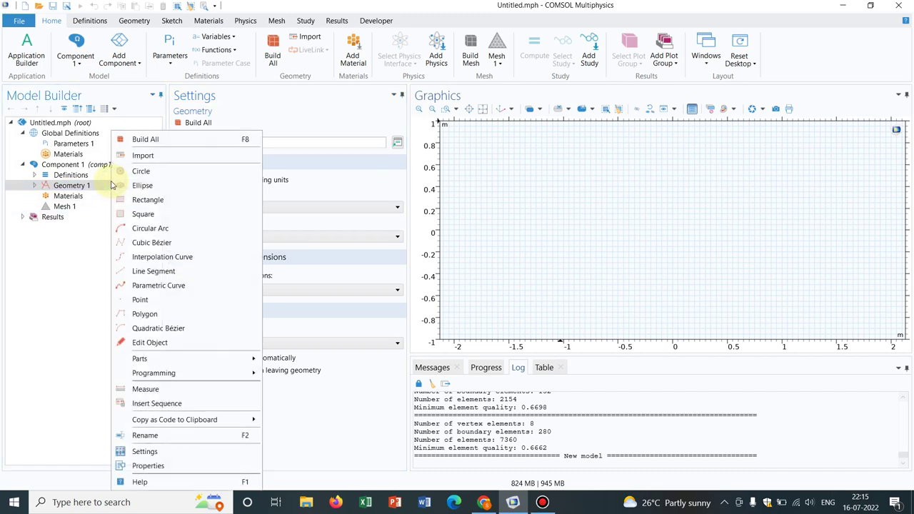
click(159, 203)
click(206, 122)
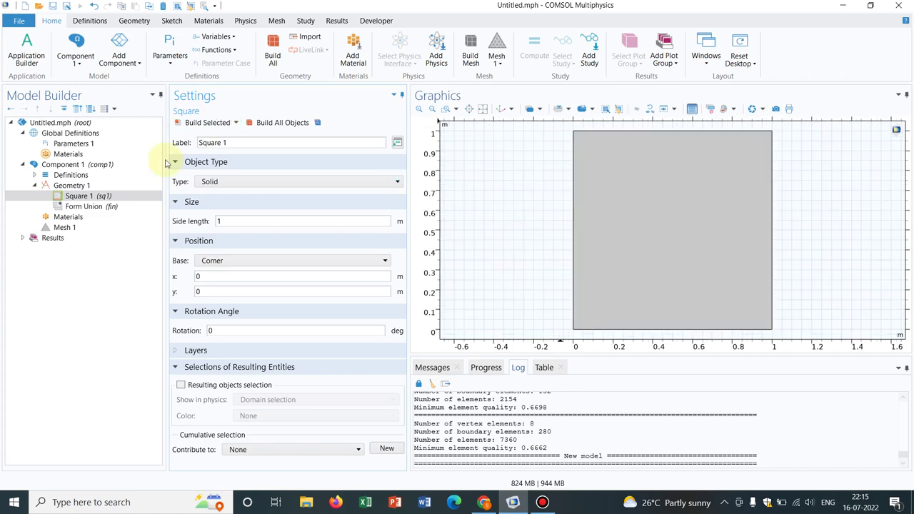
click(72, 186)
right_click(73, 186)
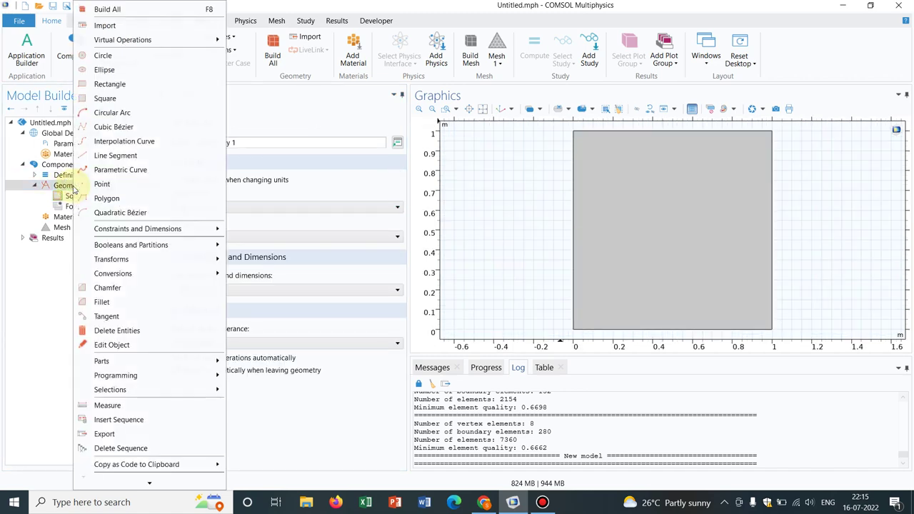
click(100, 57)
Step: Set the square's Base to Center, build all objects, and fit the geometry in view
click(78, 197)
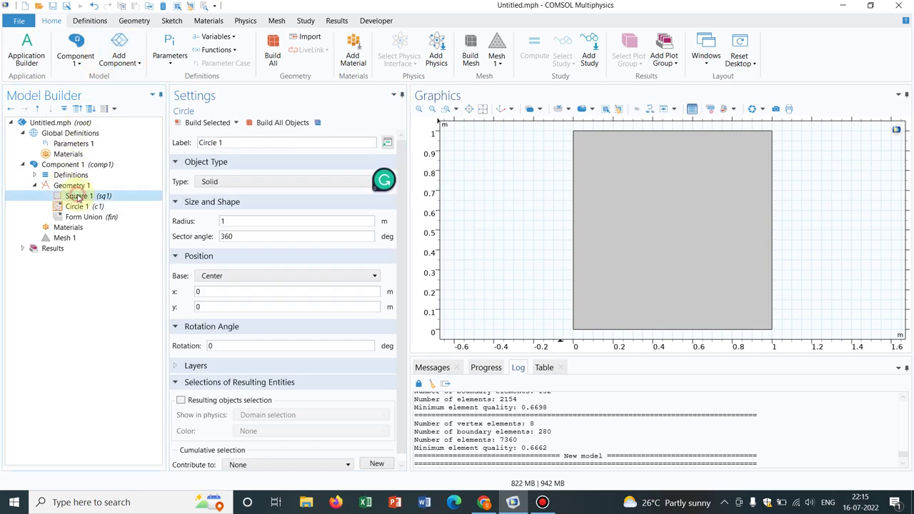
click(230, 260)
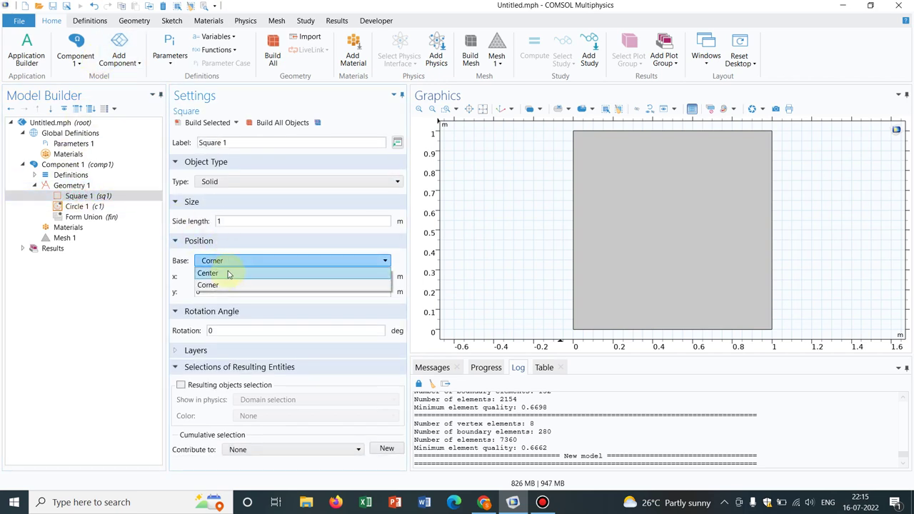
click(228, 275)
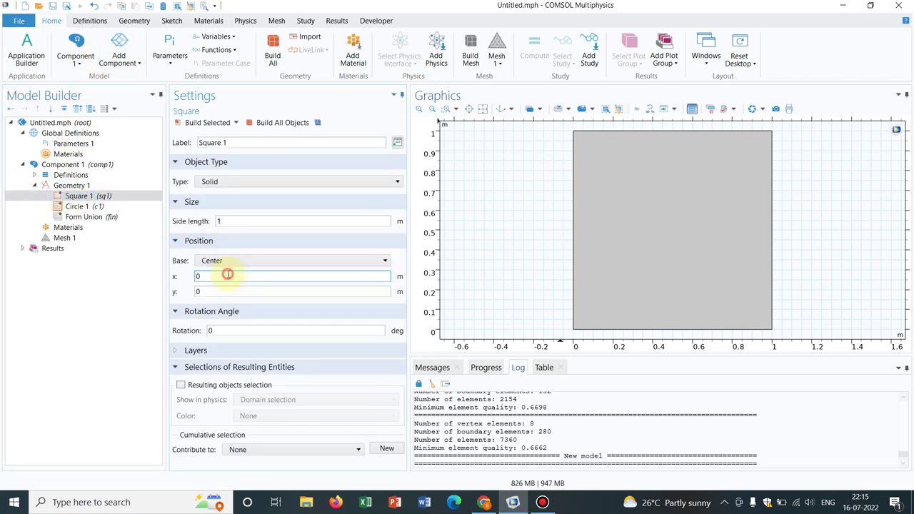
click(268, 123)
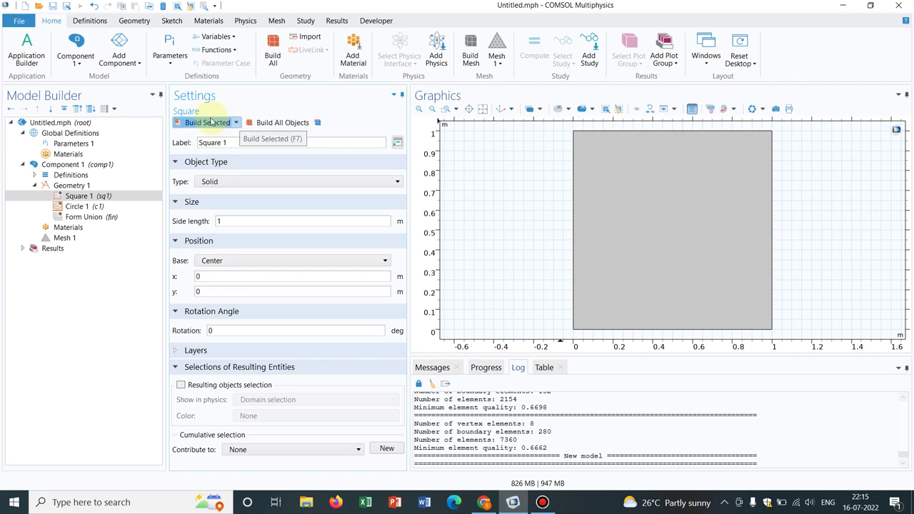
click(263, 125)
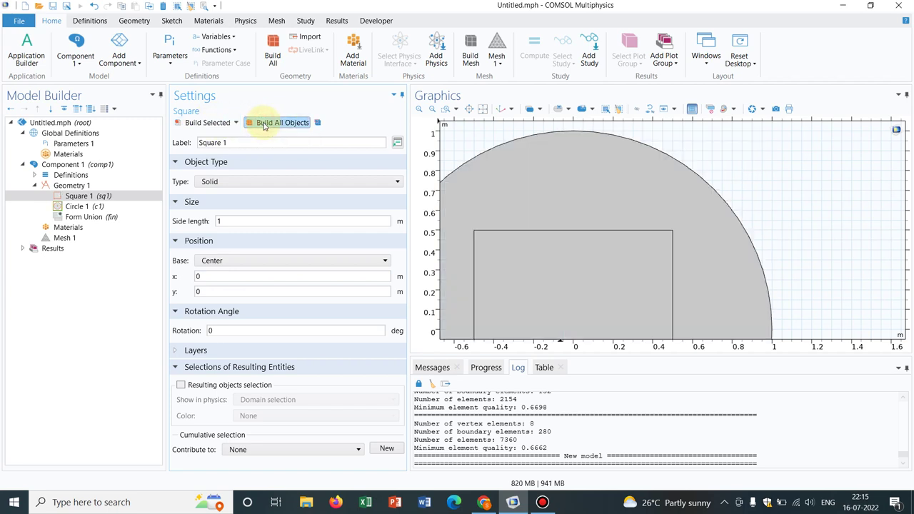
click(483, 110)
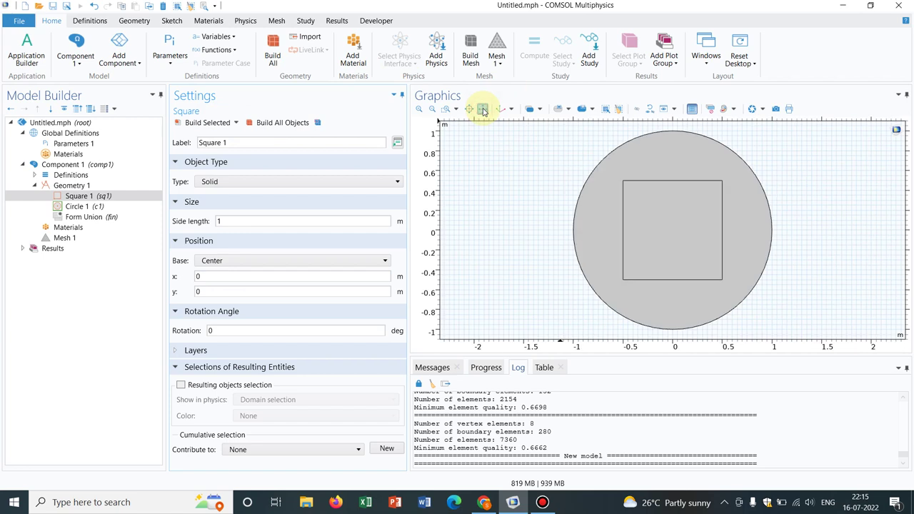
click(73, 207)
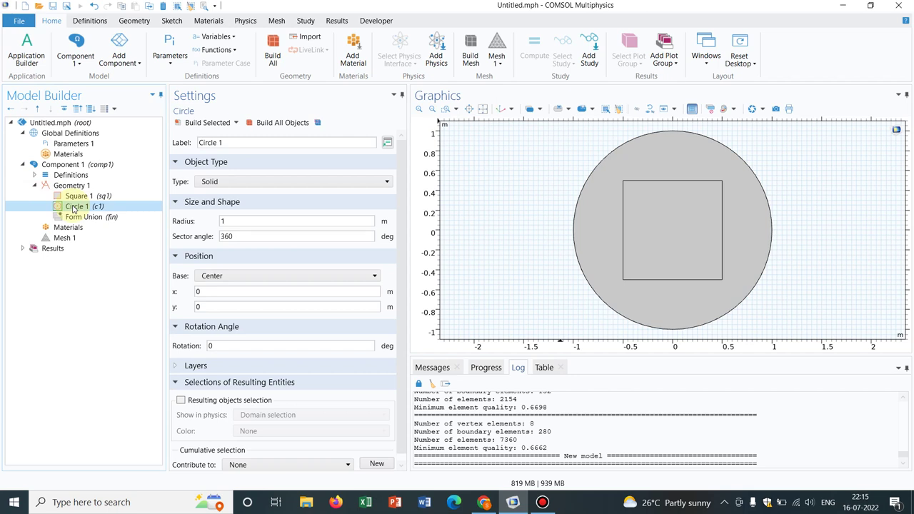
Step: Add a Free Triangular mesh operation limited to the square domain
click(71, 238)
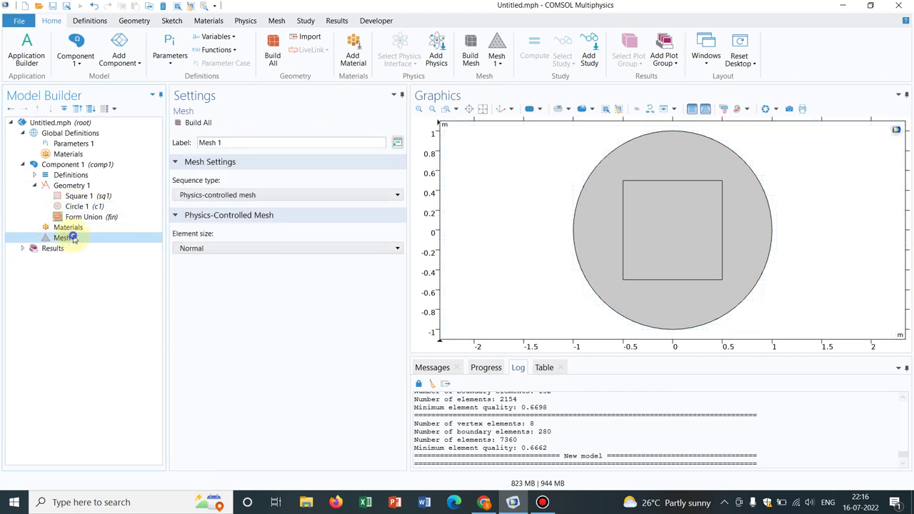
right_click(73, 238)
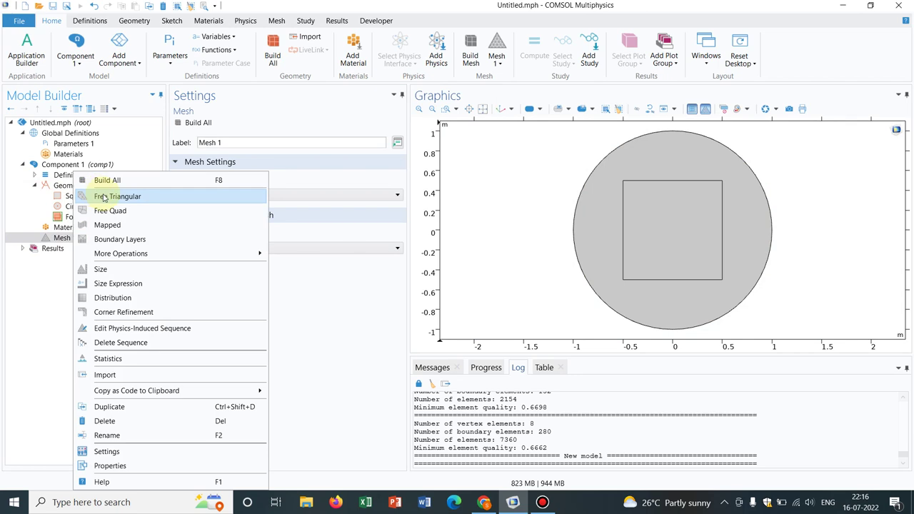
click(103, 197)
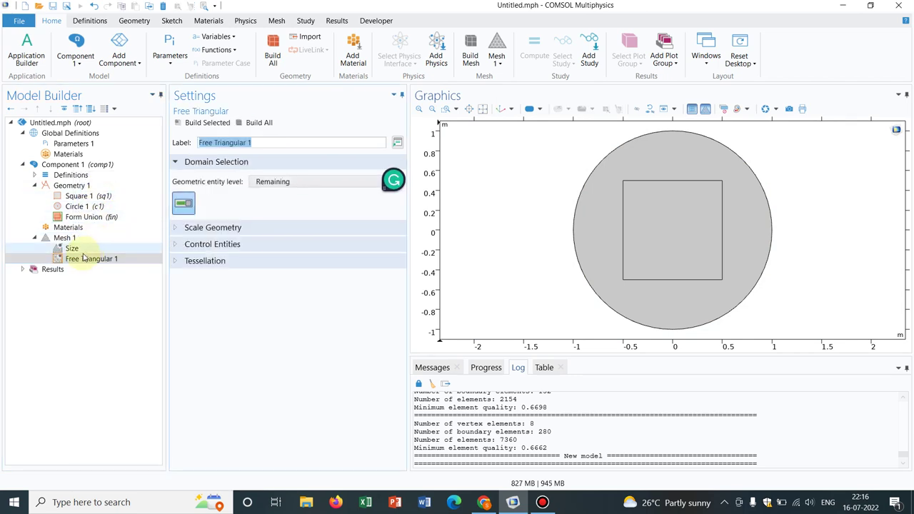
click(302, 183)
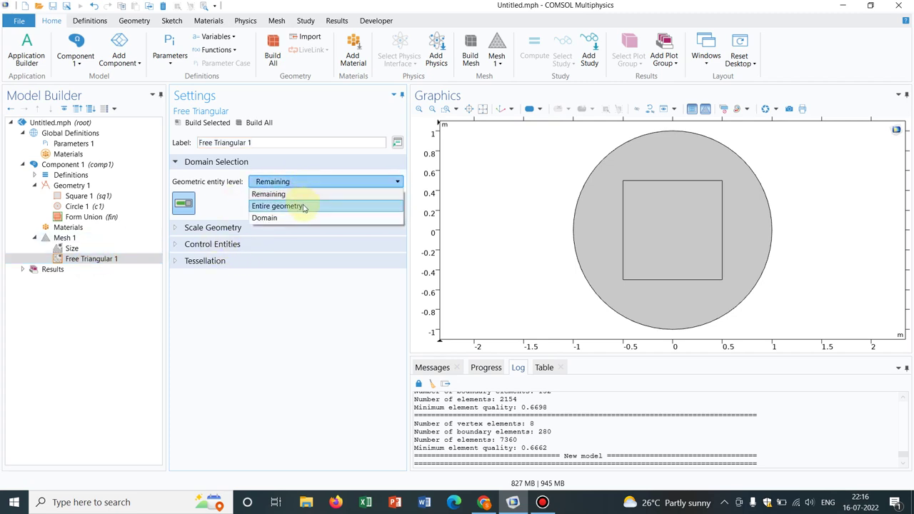
click(295, 218)
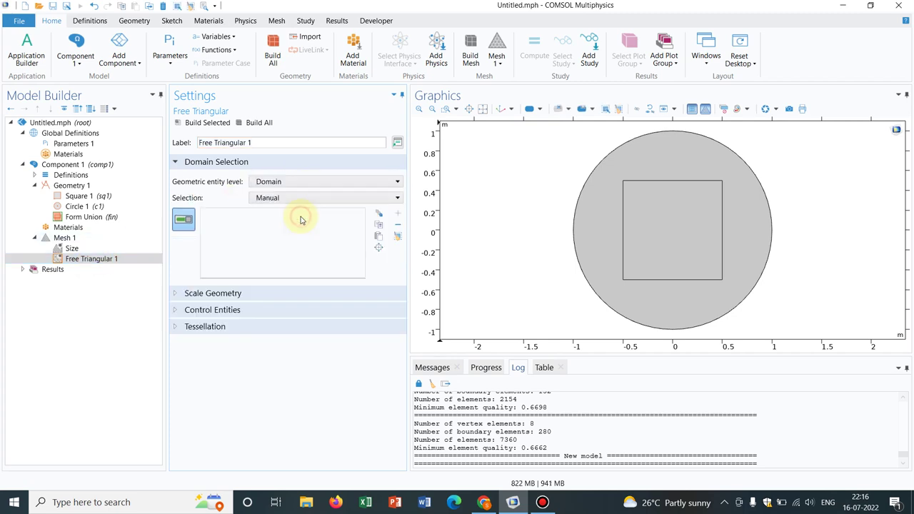
click(675, 219)
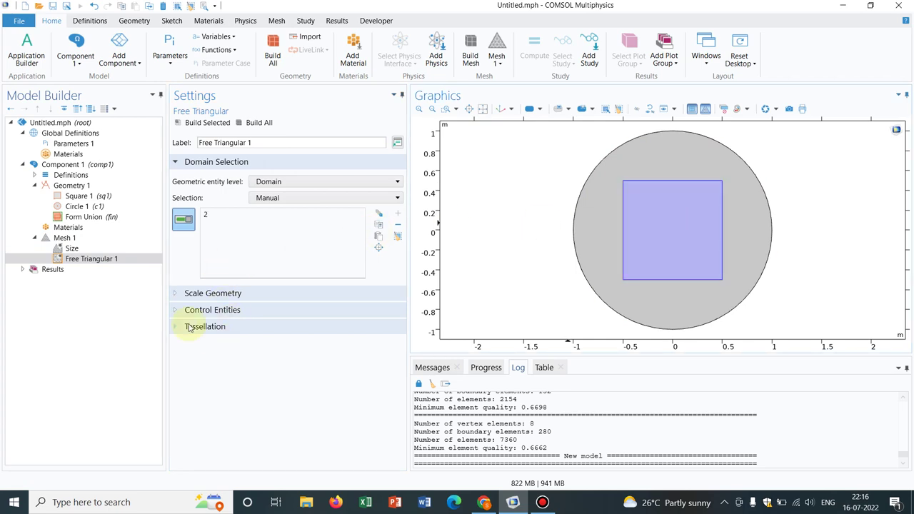
Step: Give the triangular mesh an Extra fine Size and build it, producing 1600 elements
right_click(139, 261)
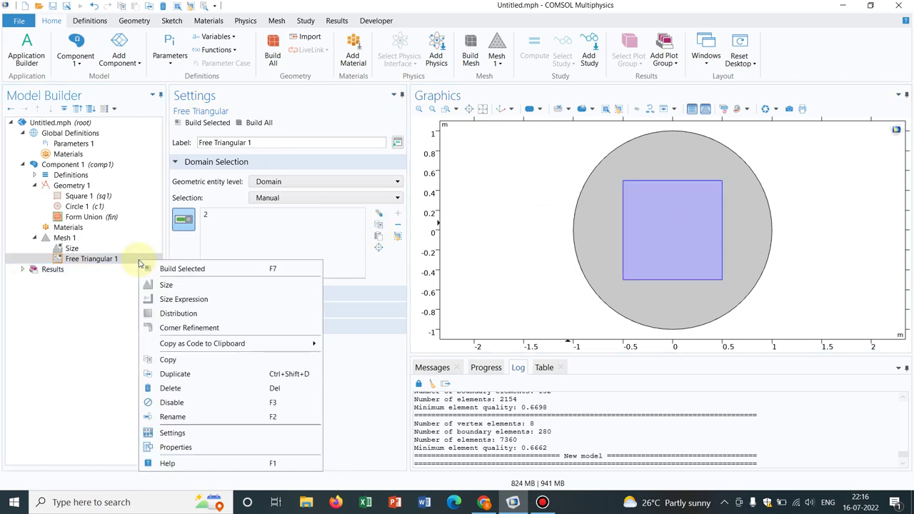
click(176, 285)
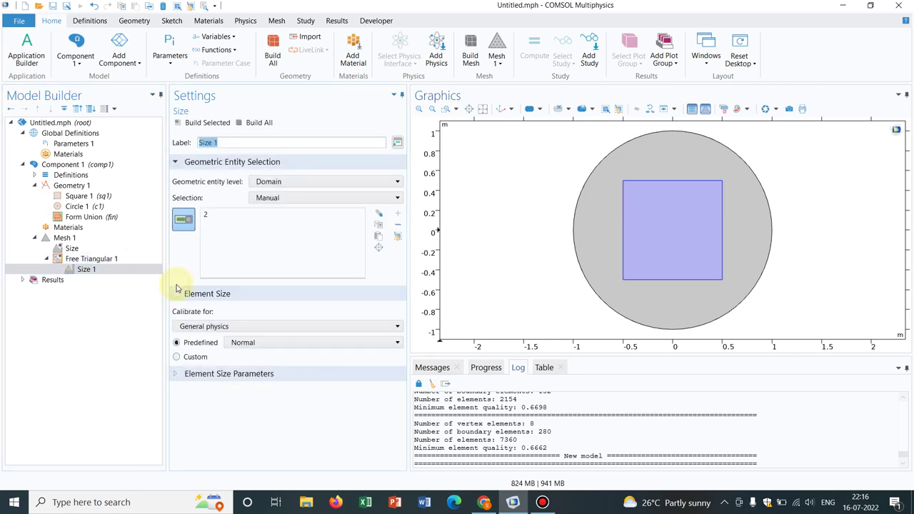
click(260, 343)
click(256, 366)
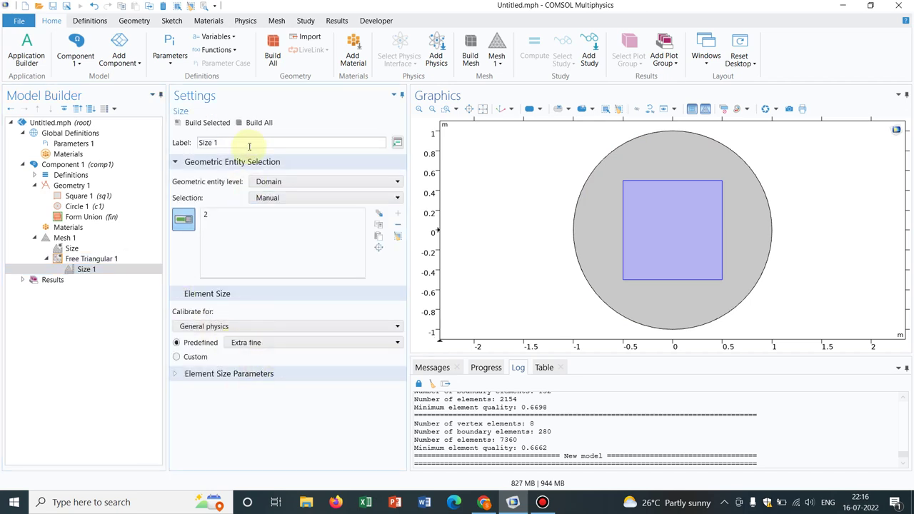
click(255, 123)
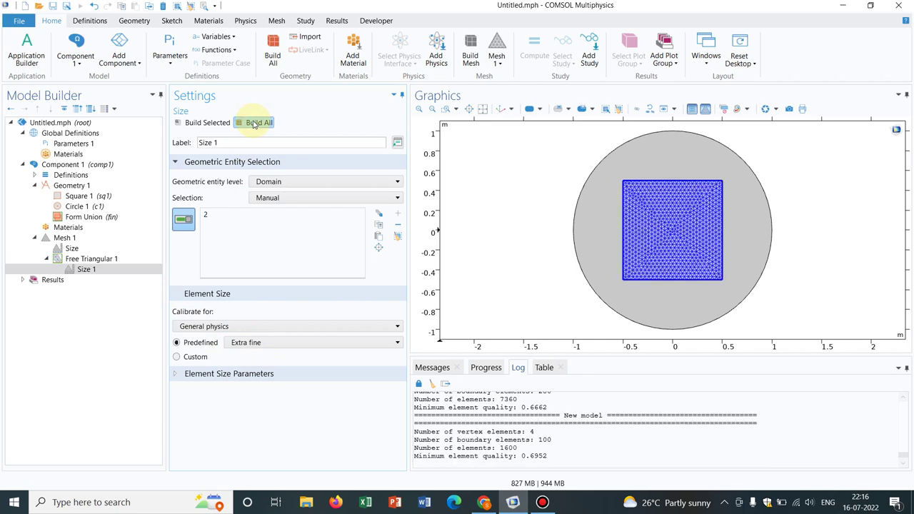
Step: Add a Free Quad mesh with Extra fine Size and build, totalling 3225 elements
click(80, 239)
right_click(82, 240)
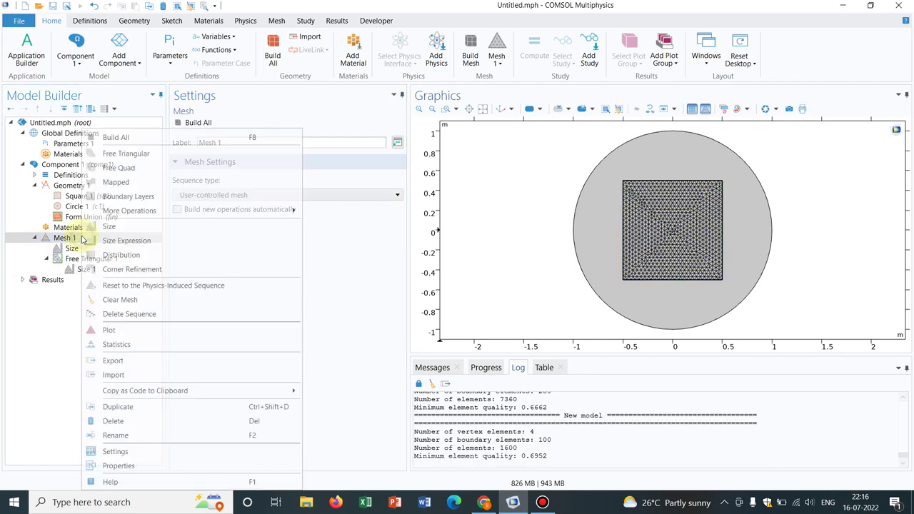
click(120, 168)
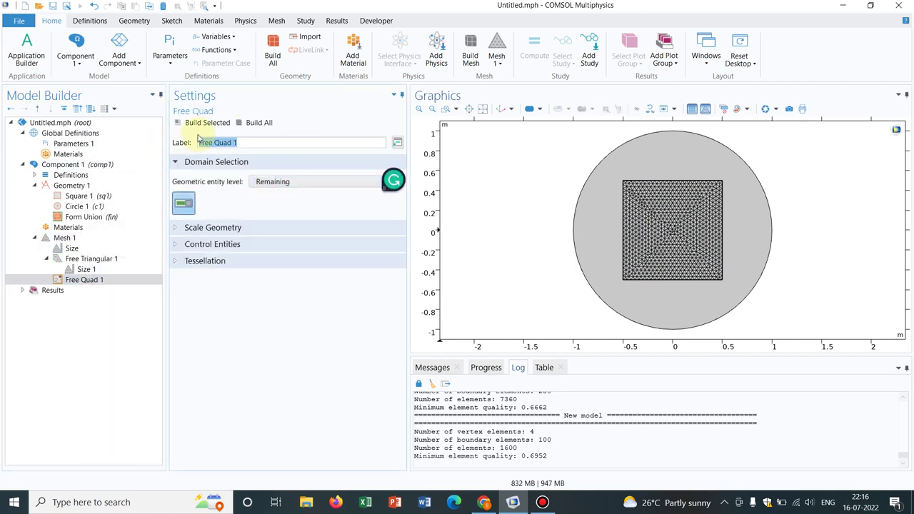
right_click(127, 280)
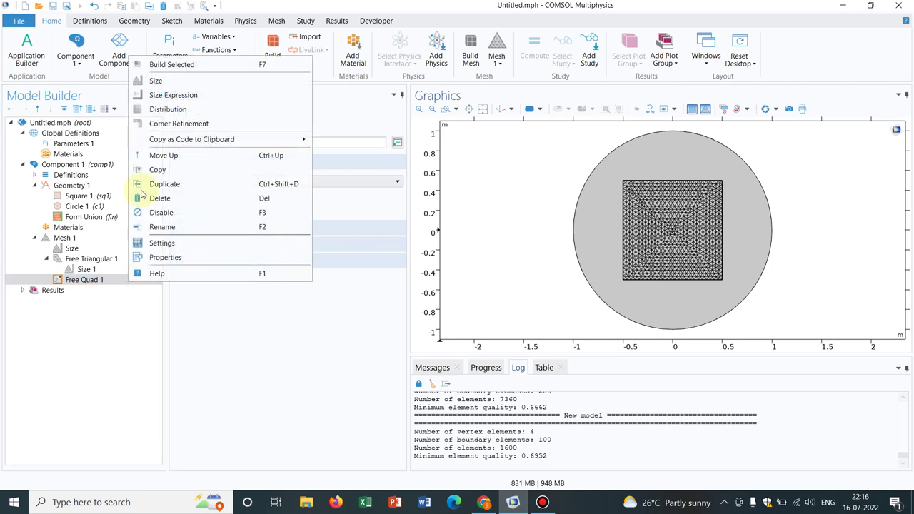
click(153, 81)
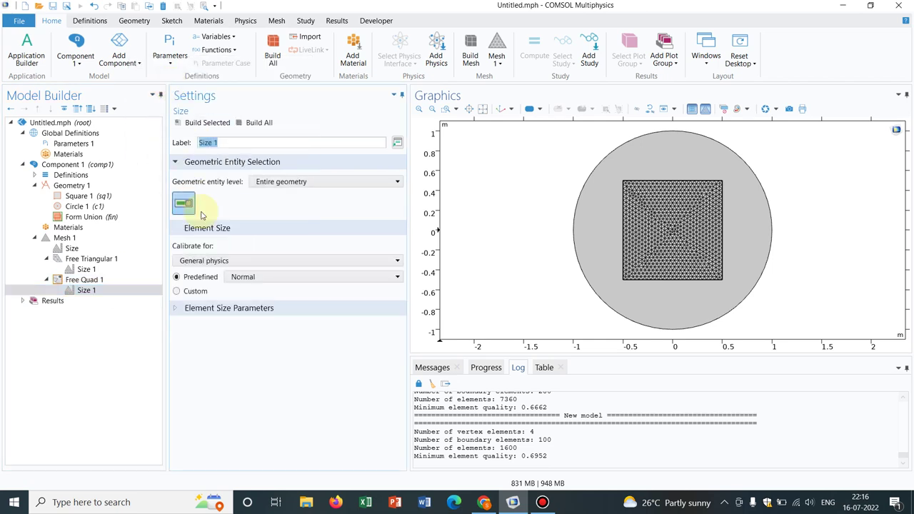
click(241, 275)
click(245, 300)
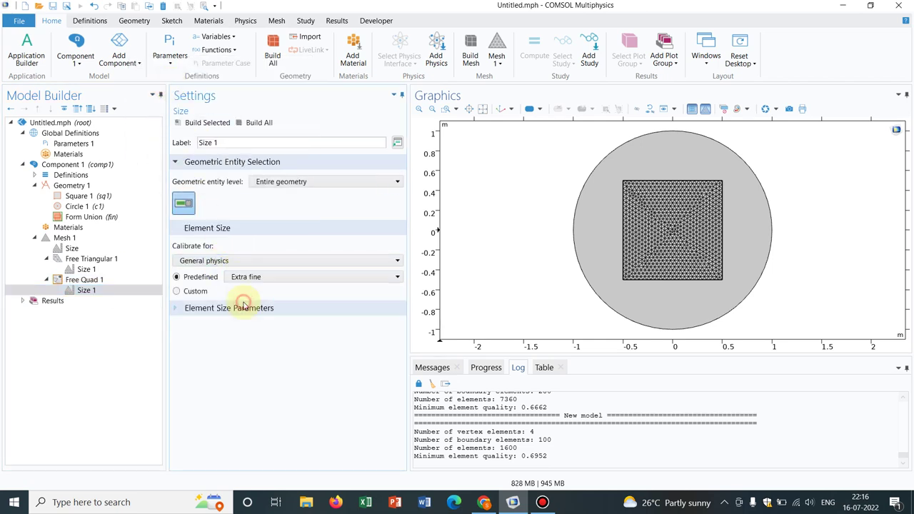
click(249, 123)
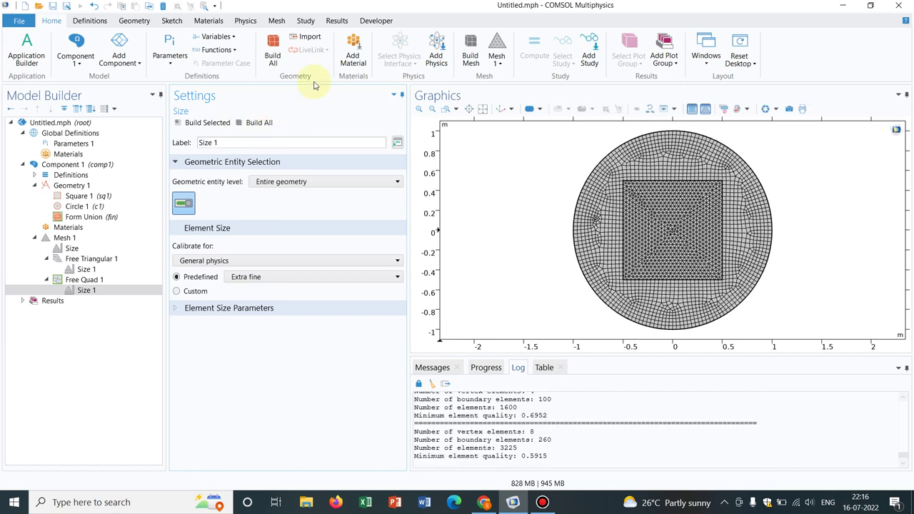
click(447, 108)
Step: Zoom into a region of the mesh, fit it back, then select Mesh 1
drag(592, 148, 684, 222)
click(483, 110)
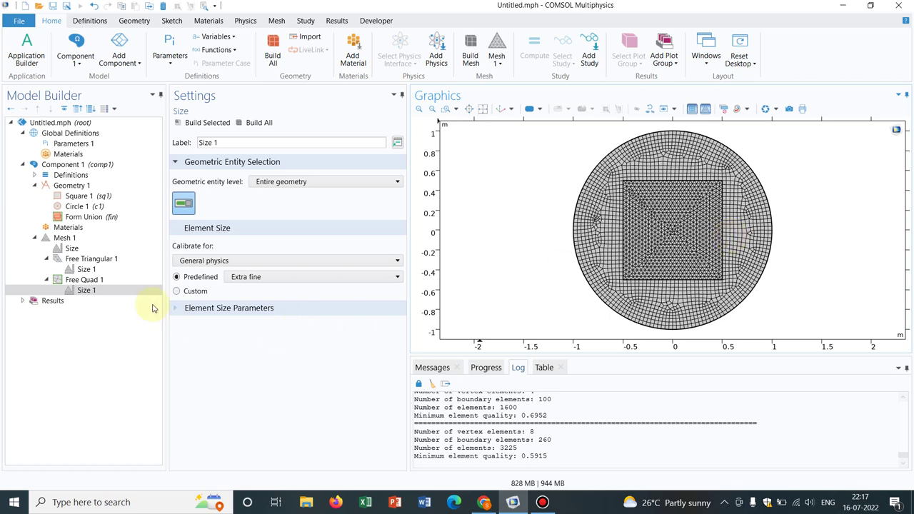
click(79, 237)
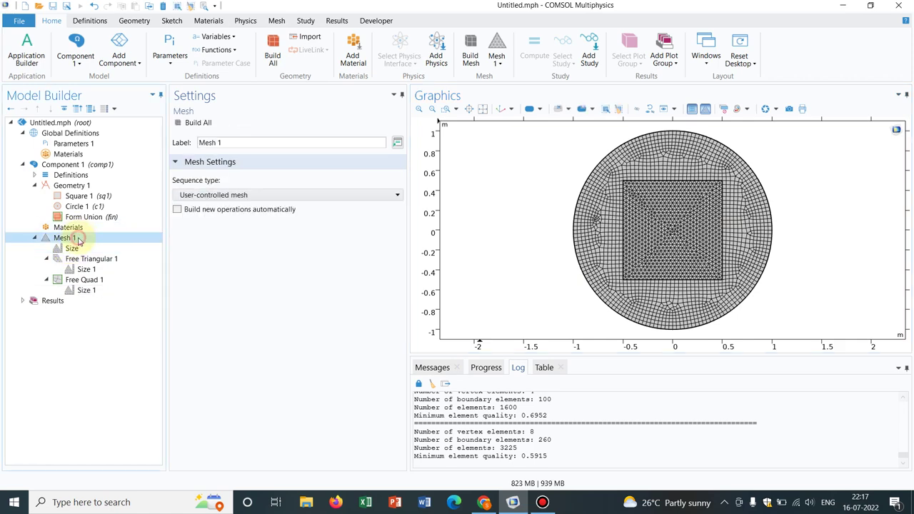
Step: Show Mesh 1 Statistics and scroll down to the Element Quality Histogram
right_click(79, 239)
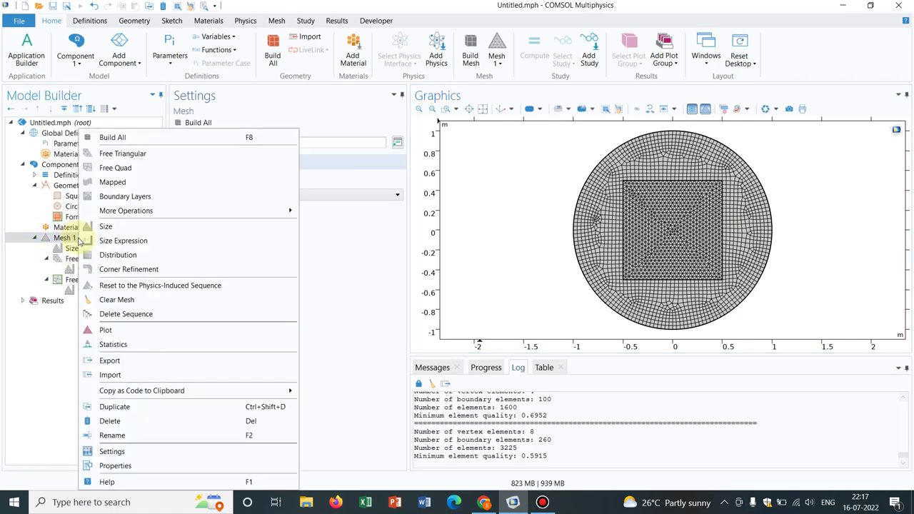
click(111, 343)
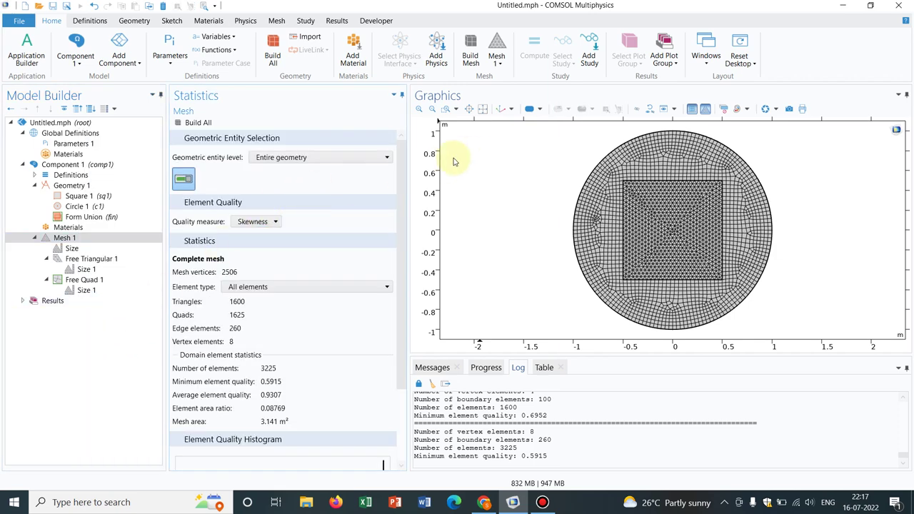
mouse_move(400, 182)
mouse_down()
mouse_move(400, 244)
mouse_move(400, 173)
mouse_up()
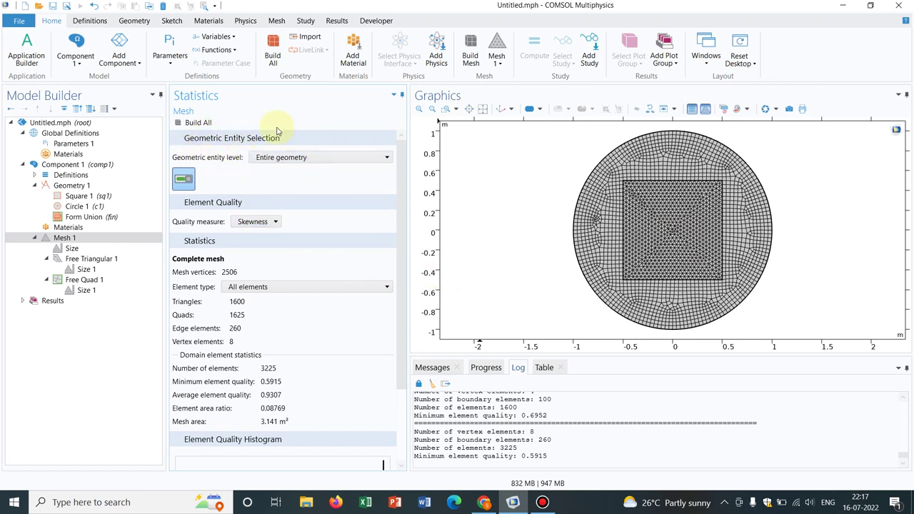
click(400, 156)
drag(400, 156, 413, 282)
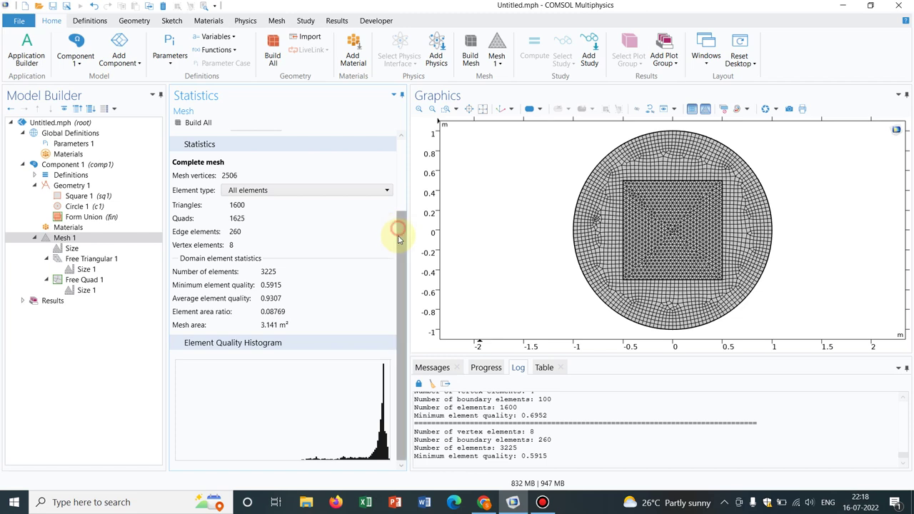
drag(402, 270, 399, 305)
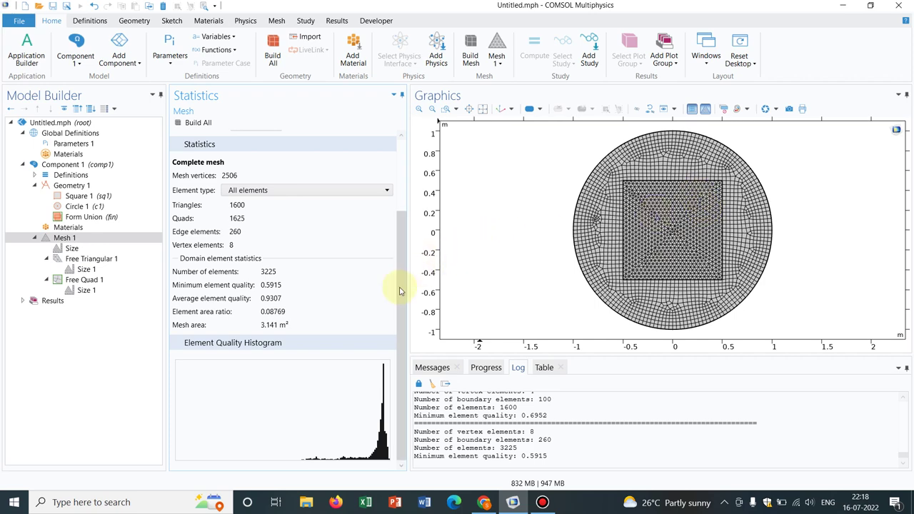
Step: Set the statistics entity level to Domain and select the square: 1600 triangles, 1 m² area
drag(400, 292, 402, 184)
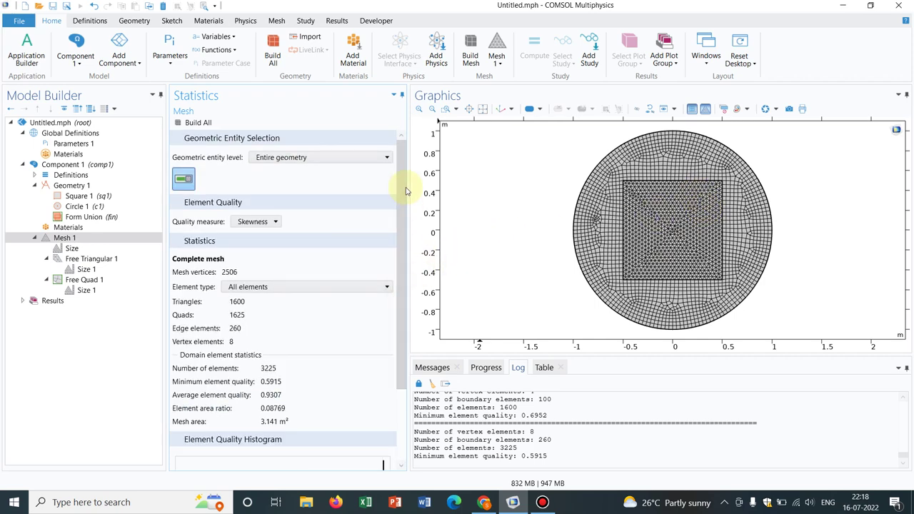
click(332, 158)
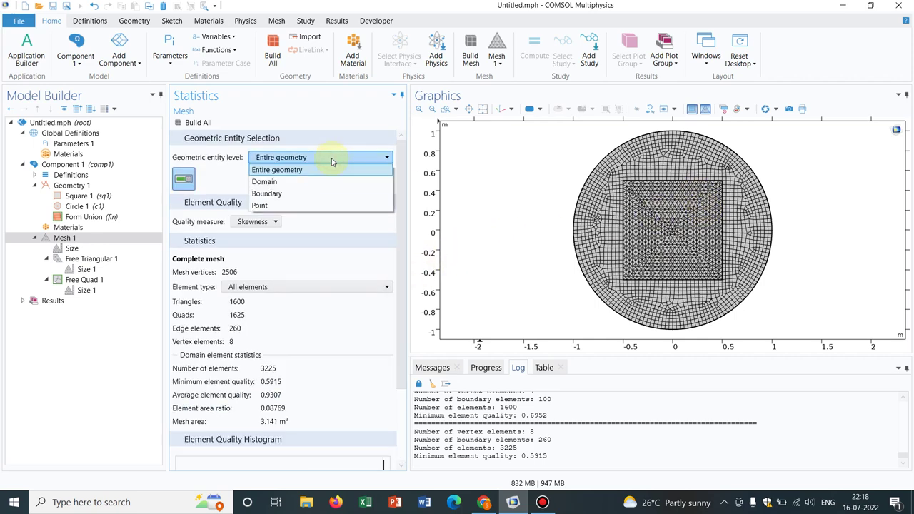
click(298, 182)
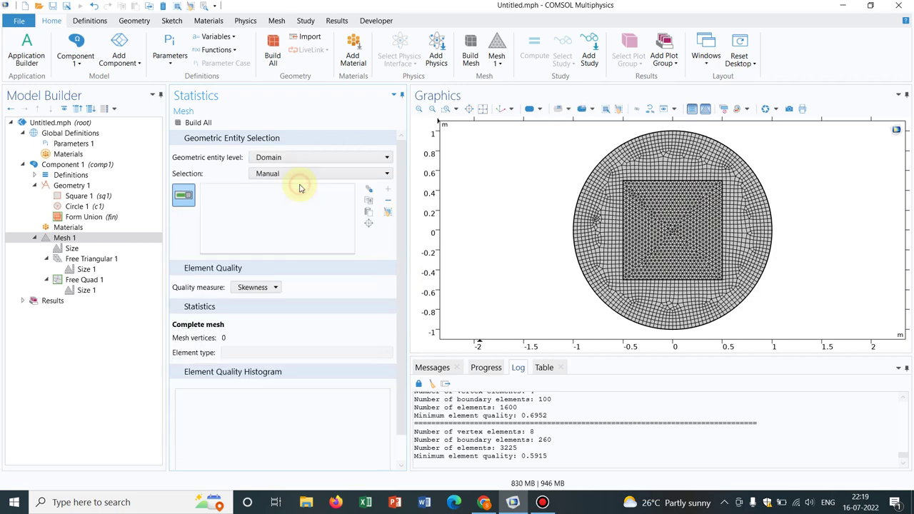
click(673, 214)
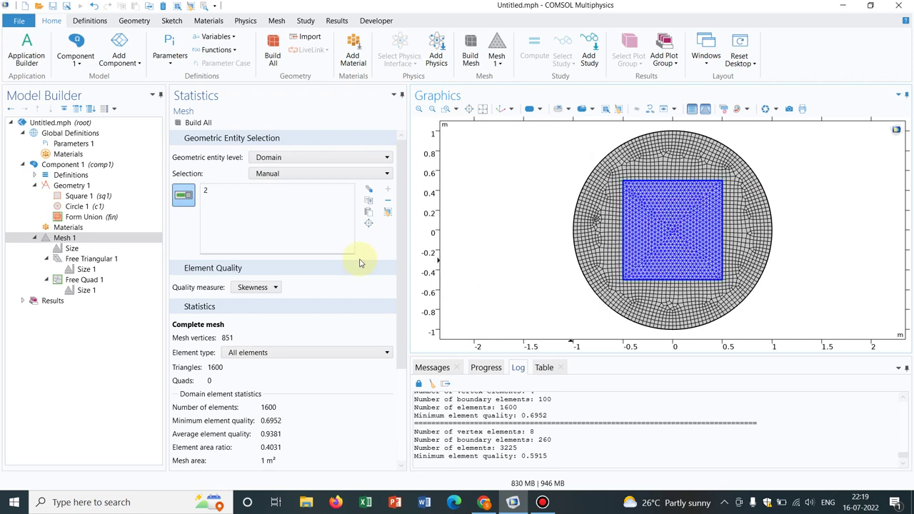
drag(394, 186, 398, 286)
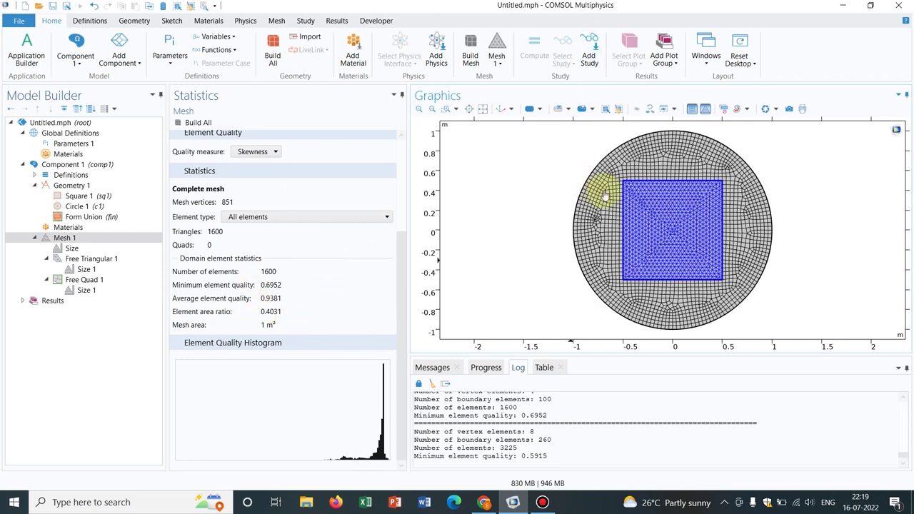
Step: Swap the statistics selection from the square to the outer ring domain
click(655, 216)
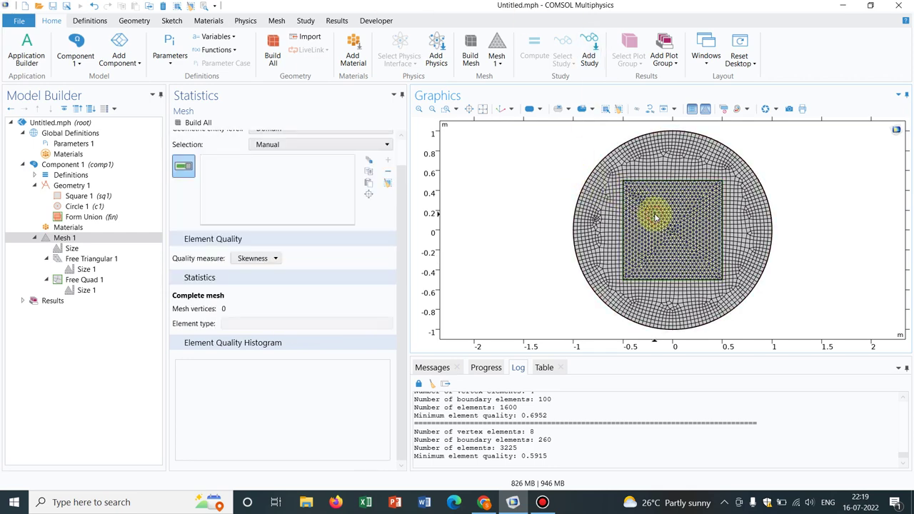
click(607, 199)
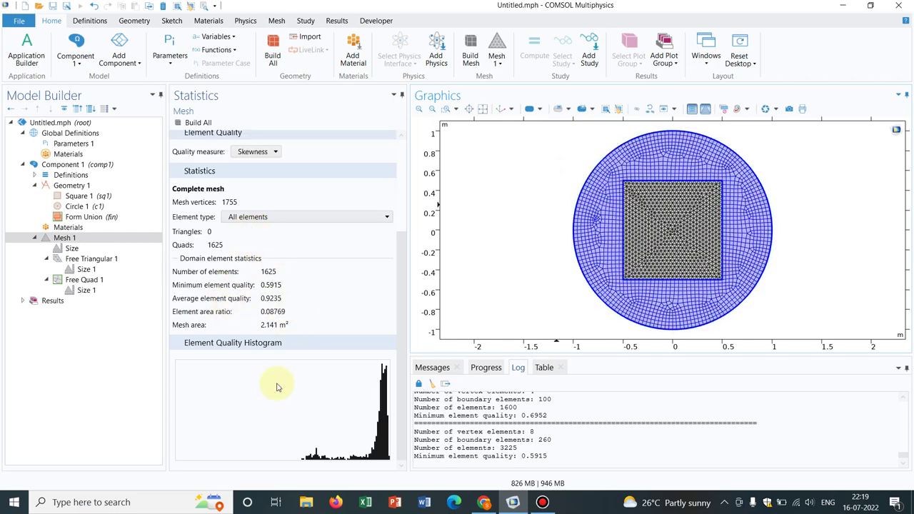